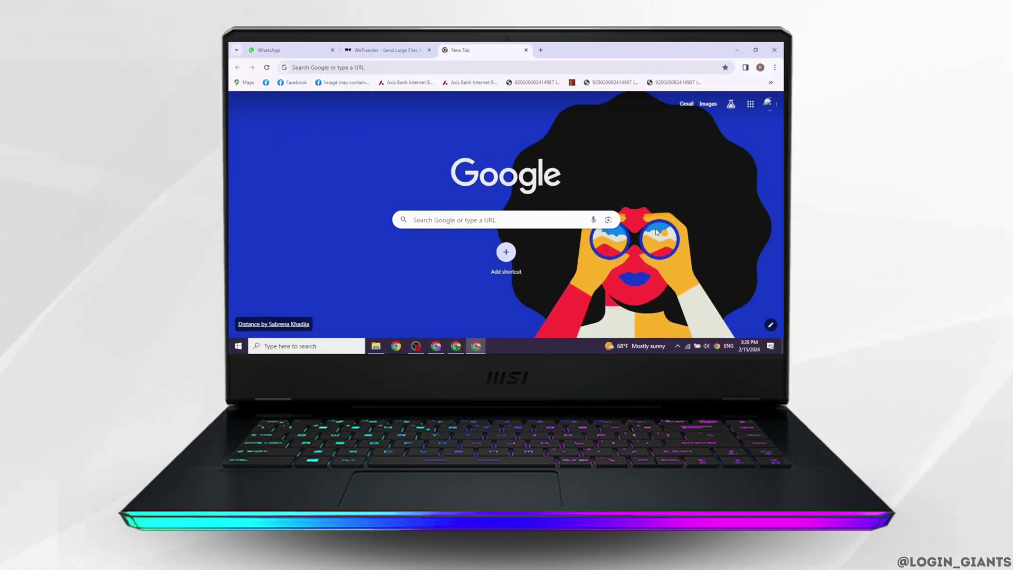
Step: Load freetaxusa.com in the blank Chrome tab
{"action": "left_click", "coordinate": [315, 68]}
{"action": "type", "text": "freetaxusa.com"}
{"action": "key", "text": "Return"}
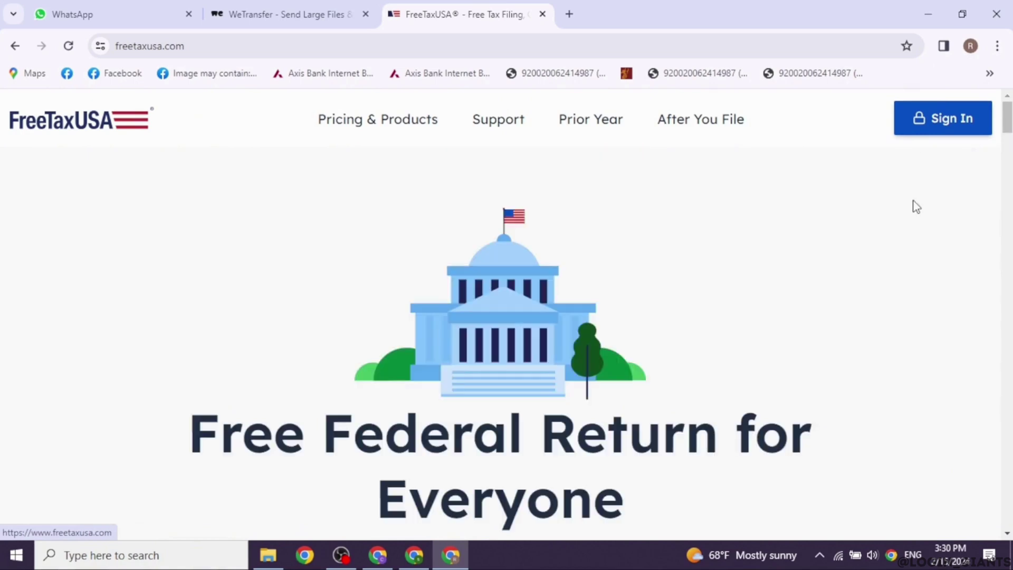
Step: Open the FreeTaxUSA sign-in page and enter the username and password
{"action": "left_click", "coordinate": [942, 118]}
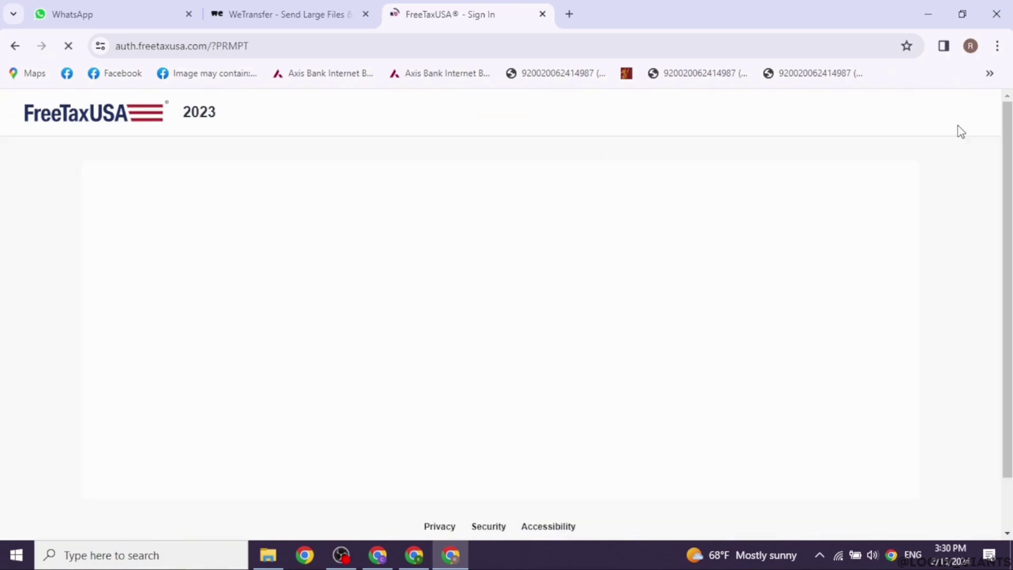
{"action": "left_click", "coordinate": [478, 309]}
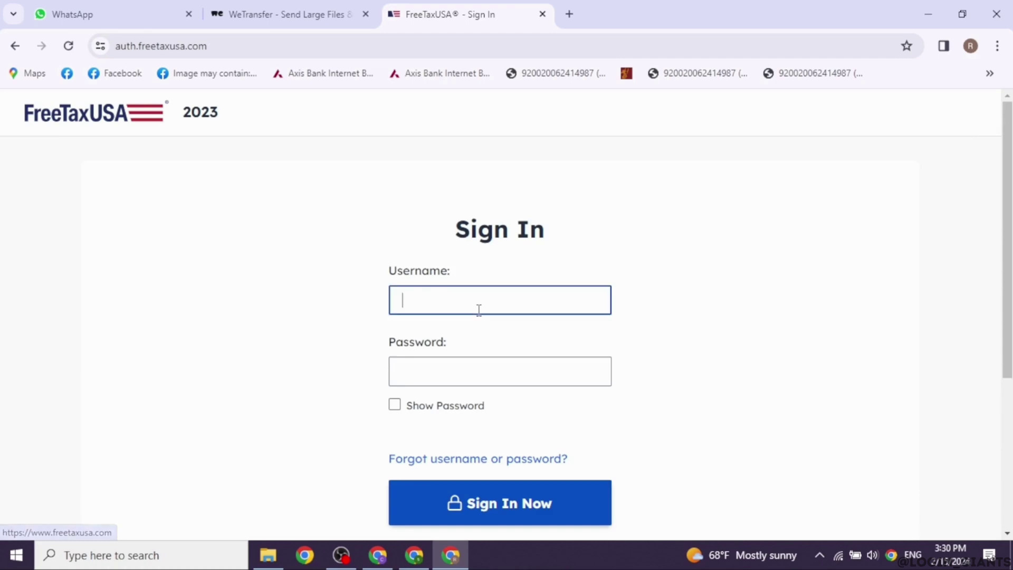
{"action": "type", "text": "woonds"}
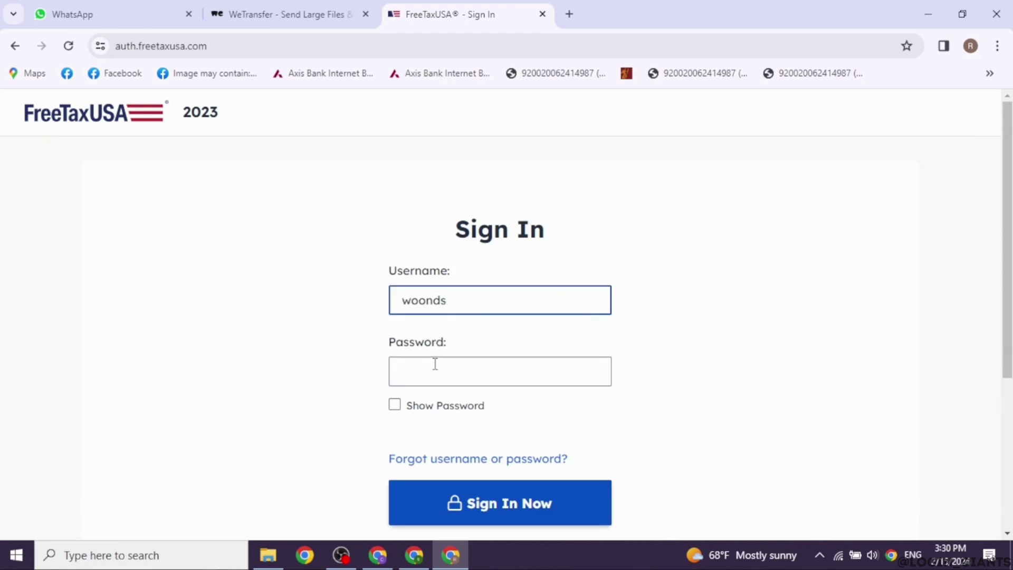
{"action": "left_click", "coordinate": [435, 364]}
{"action": "type", "text": "••"}
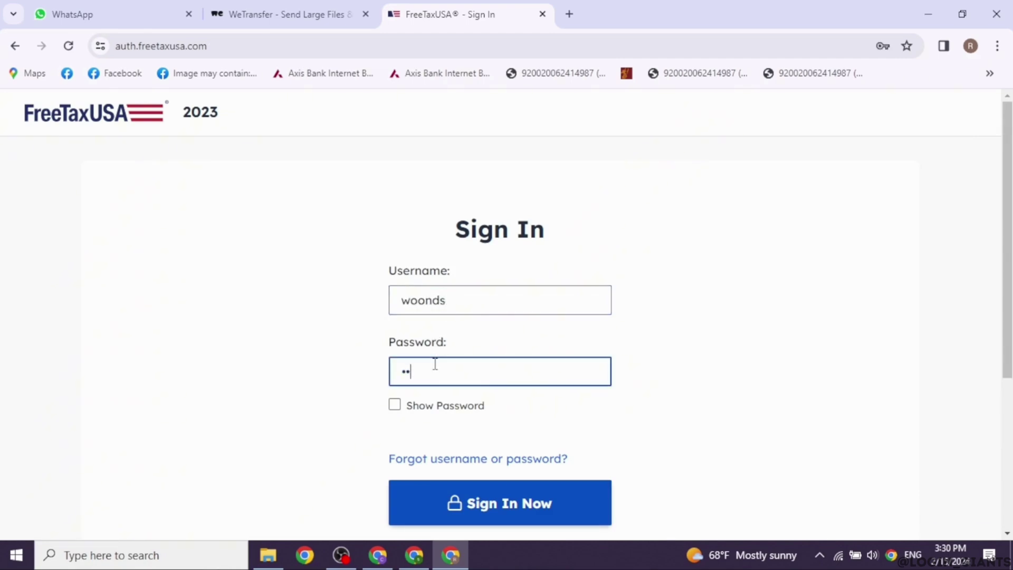
{"action": "type", "text": "•••••••"}
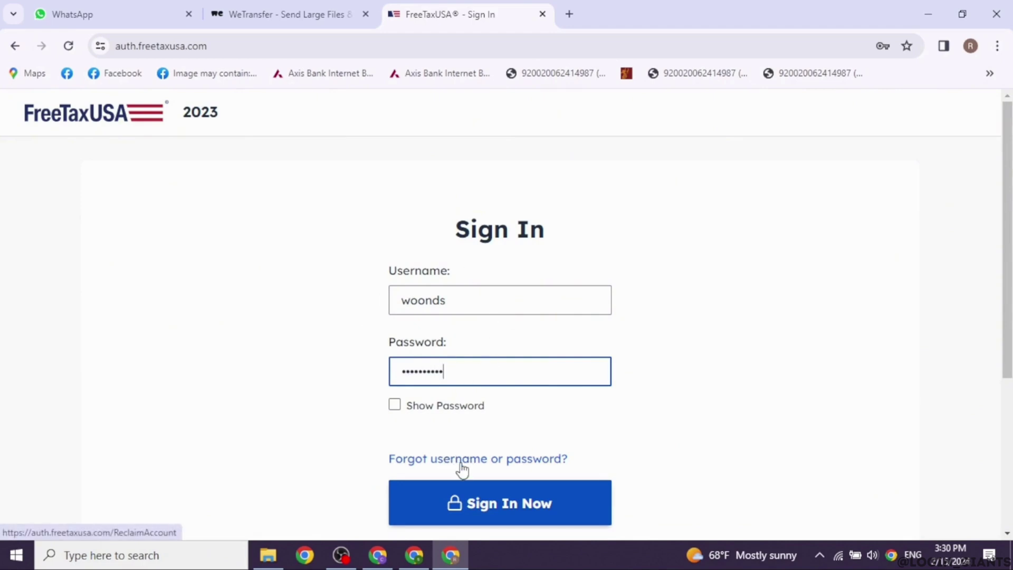
{"action": "scroll", "coordinate": [574, 325], "scroll_direction": "down", "scroll_amount": 2}
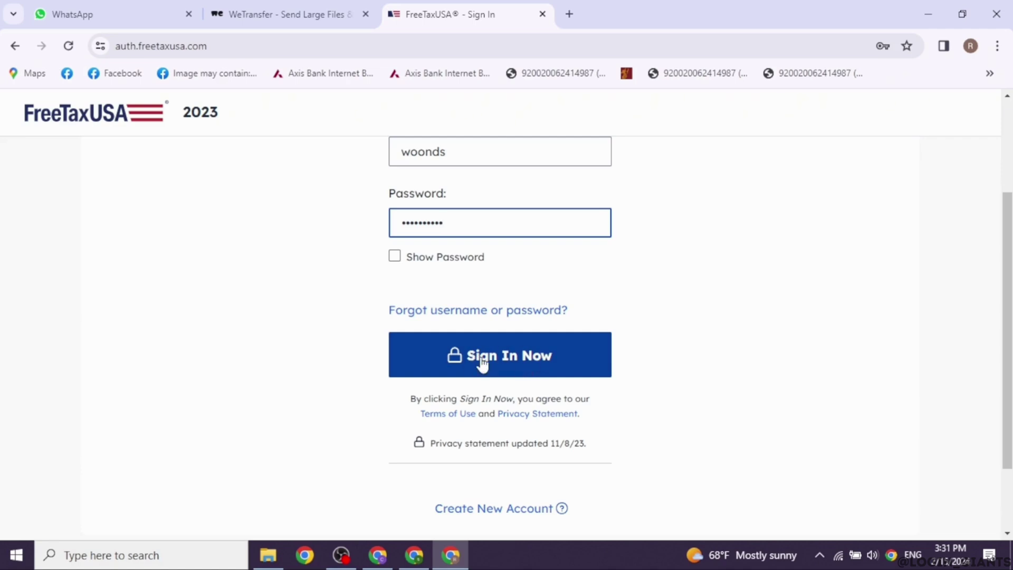
{"action": "scroll", "coordinate": [617, 360], "scroll_direction": "down", "scroll_amount": 1}
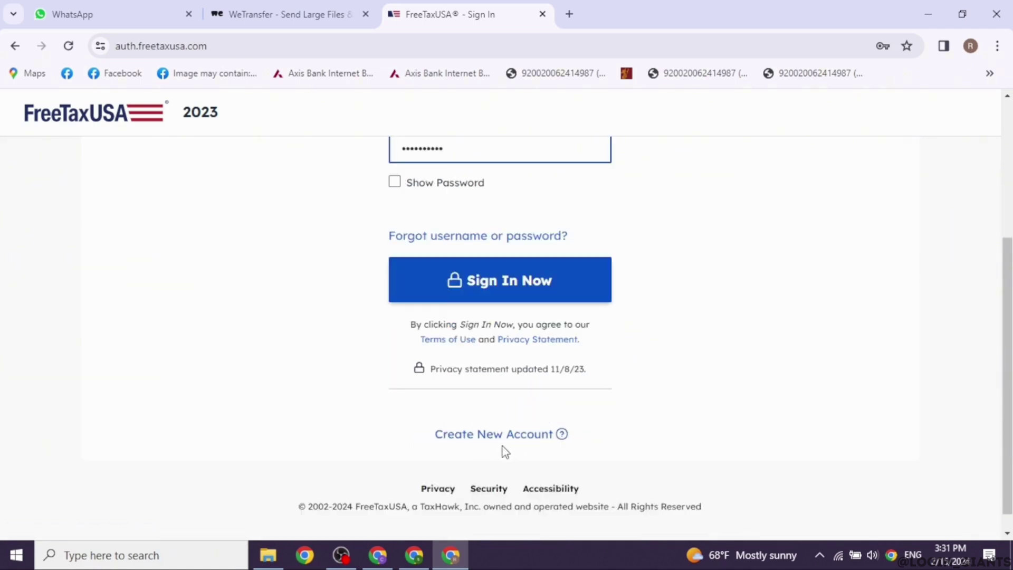
{"action": "scroll", "coordinate": [601, 384], "scroll_direction": "up", "scroll_amount": 3}
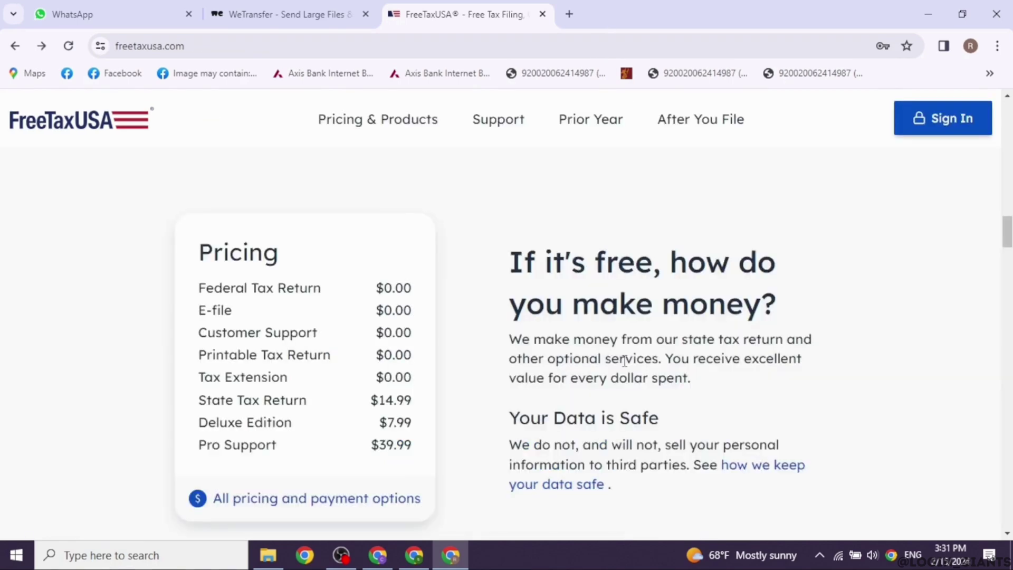
{"action": "scroll", "coordinate": [624, 360], "scroll_direction": "down", "scroll_amount": 5}
{"action": "scroll", "coordinate": [623, 365], "scroll_direction": "down", "scroll_amount": 3}
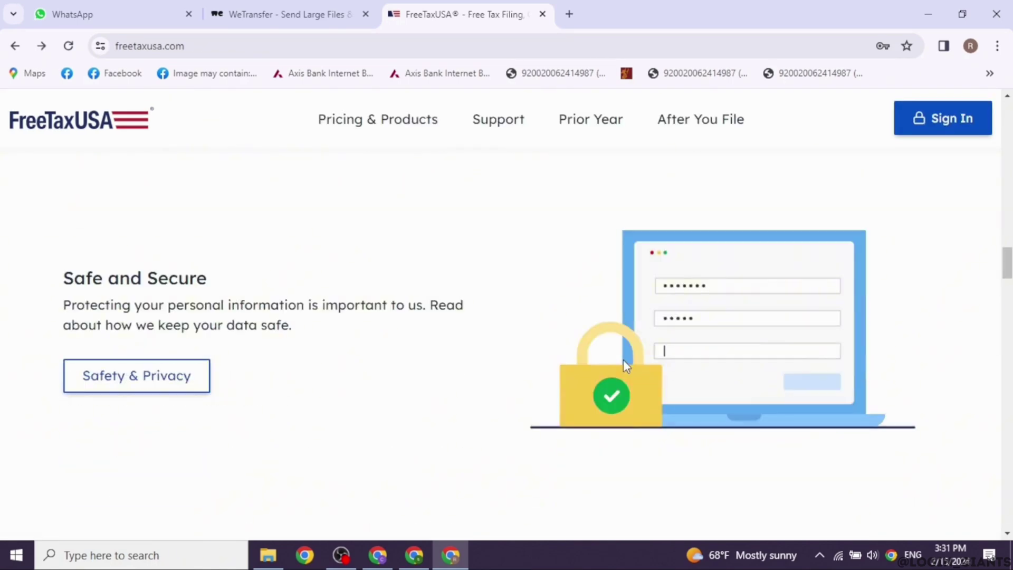
{"action": "scroll", "coordinate": [623, 360], "scroll_direction": "down", "scroll_amount": 2}
{"action": "scroll", "coordinate": [623, 361], "scroll_direction": "down", "scroll_amount": 4}
{"action": "scroll", "coordinate": [622, 360], "scroll_direction": "down", "scroll_amount": 2}
{"action": "scroll", "coordinate": [626, 358], "scroll_direction": "down", "scroll_amount": 2}
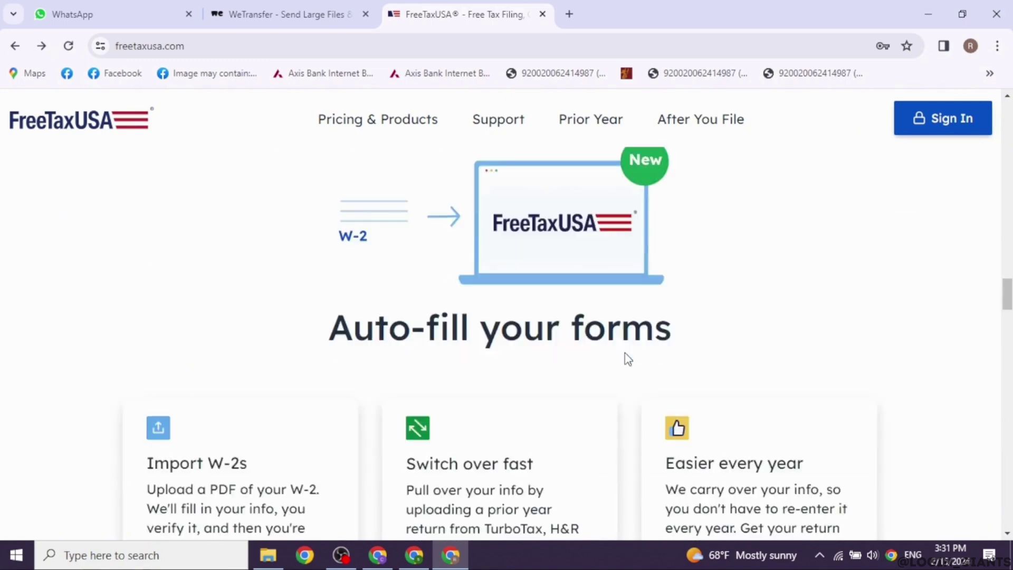
{"action": "scroll", "coordinate": [627, 358], "scroll_direction": "down", "scroll_amount": 2}
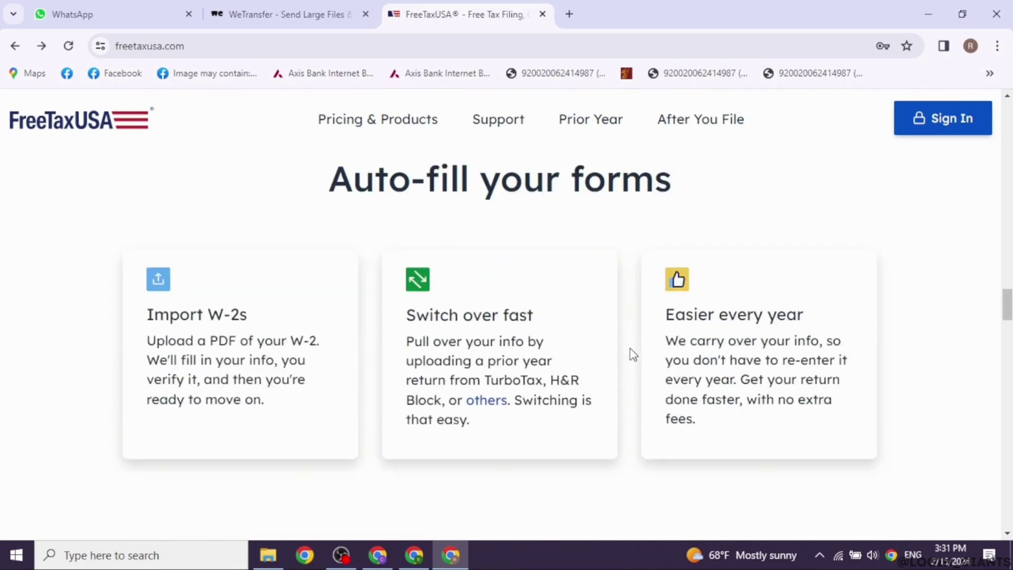
{"action": "scroll", "coordinate": [629, 328], "scroll_direction": "down", "scroll_amount": 3}
{"action": "scroll", "coordinate": [628, 328], "scroll_direction": "down", "scroll_amount": 2}
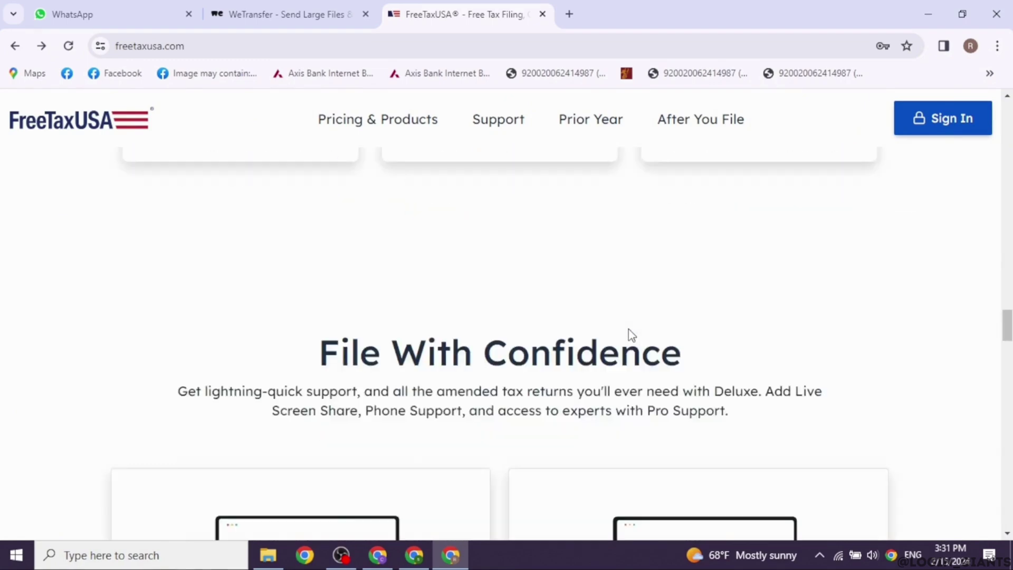
{"action": "scroll", "coordinate": [629, 329], "scroll_direction": "down", "scroll_amount": 3}
{"action": "scroll", "coordinate": [631, 334], "scroll_direction": "down", "scroll_amount": 3}
{"action": "scroll", "coordinate": [631, 334], "scroll_direction": "down", "scroll_amount": 2}
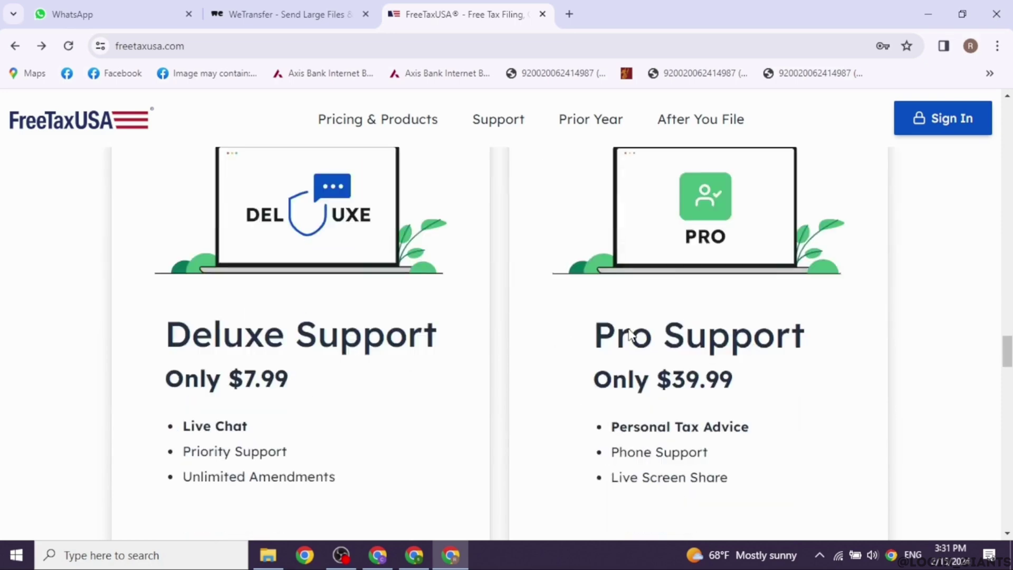
{"action": "scroll", "coordinate": [630, 334], "scroll_direction": "down", "scroll_amount": 2}
{"action": "scroll", "coordinate": [631, 334], "scroll_direction": "down", "scroll_amount": 2}
{"action": "scroll", "coordinate": [631, 334], "scroll_direction": "down", "scroll_amount": 3}
{"action": "scroll", "coordinate": [630, 334], "scroll_direction": "down", "scroll_amount": 1}
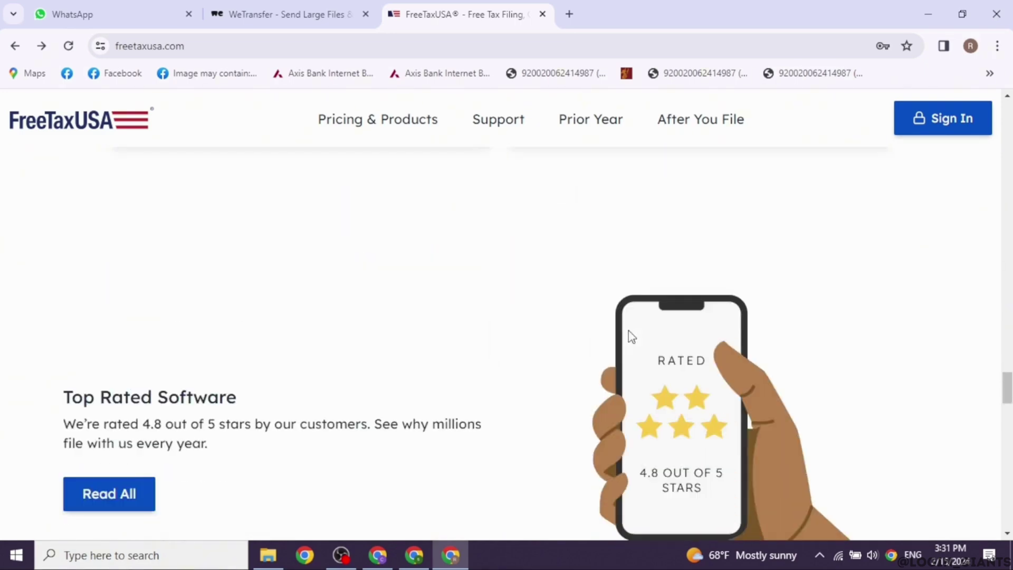
{"action": "scroll", "coordinate": [630, 334], "scroll_direction": "down", "scroll_amount": 2}
{"action": "scroll", "coordinate": [631, 335], "scroll_direction": "down", "scroll_amount": 3}
{"action": "scroll", "coordinate": [630, 335], "scroll_direction": "down", "scroll_amount": 2}
{"action": "scroll", "coordinate": [631, 334], "scroll_direction": "down", "scroll_amount": 3}
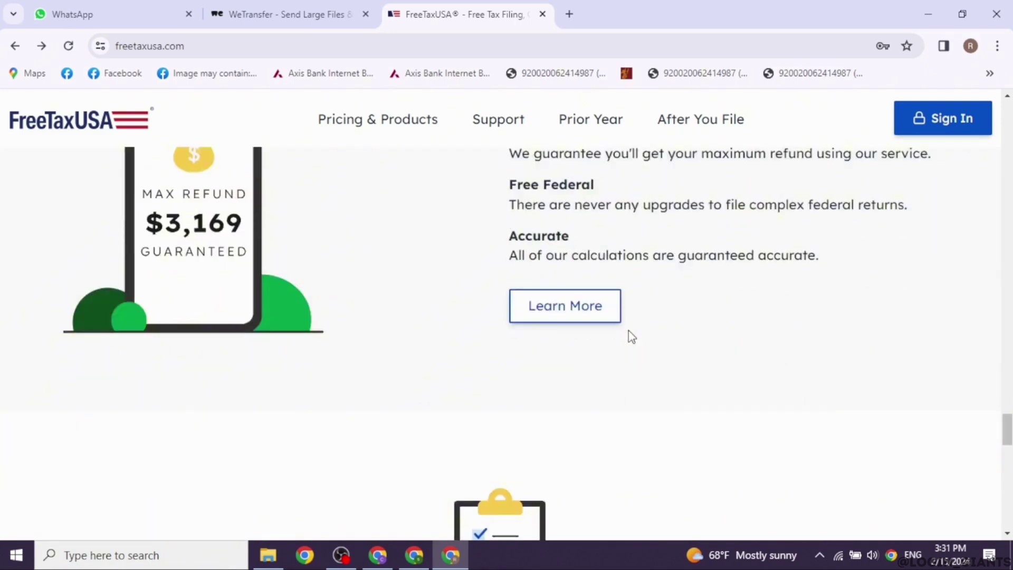
{"action": "scroll", "coordinate": [630, 333], "scroll_direction": "down", "scroll_amount": 2}
{"action": "scroll", "coordinate": [628, 330], "scroll_direction": "down", "scroll_amount": 3}
{"action": "scroll", "coordinate": [628, 330], "scroll_direction": "down", "scroll_amount": 3}
{"action": "scroll", "coordinate": [629, 330], "scroll_direction": "down", "scroll_amount": 1}
{"action": "scroll", "coordinate": [628, 330], "scroll_direction": "down", "scroll_amount": 4}
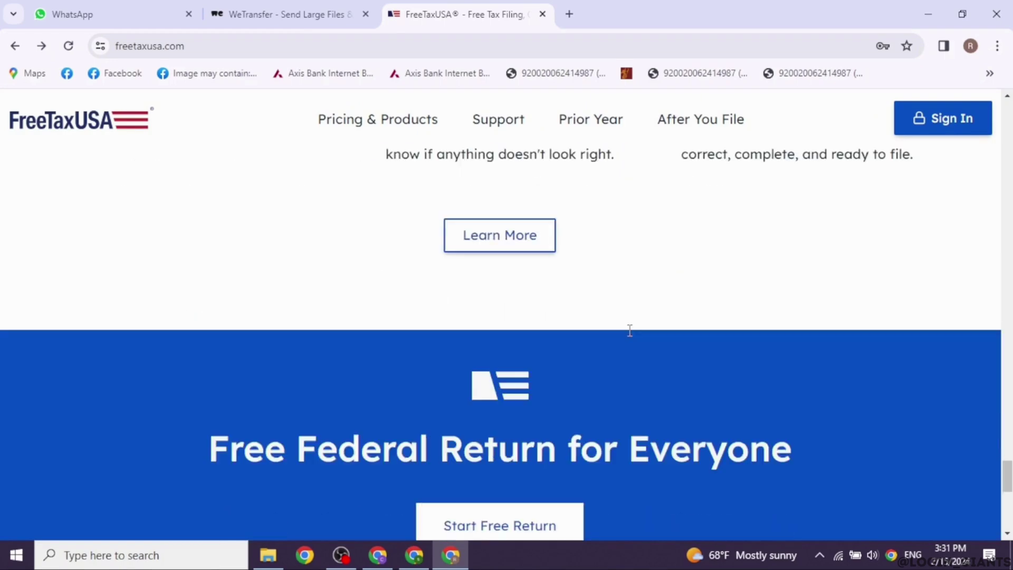
{"action": "scroll", "coordinate": [629, 329], "scroll_direction": "down", "scroll_amount": 2}
{"action": "scroll", "coordinate": [629, 330], "scroll_direction": "down", "scroll_amount": 1}
{"action": "scroll", "coordinate": [627, 327], "scroll_direction": "down", "scroll_amount": 1}
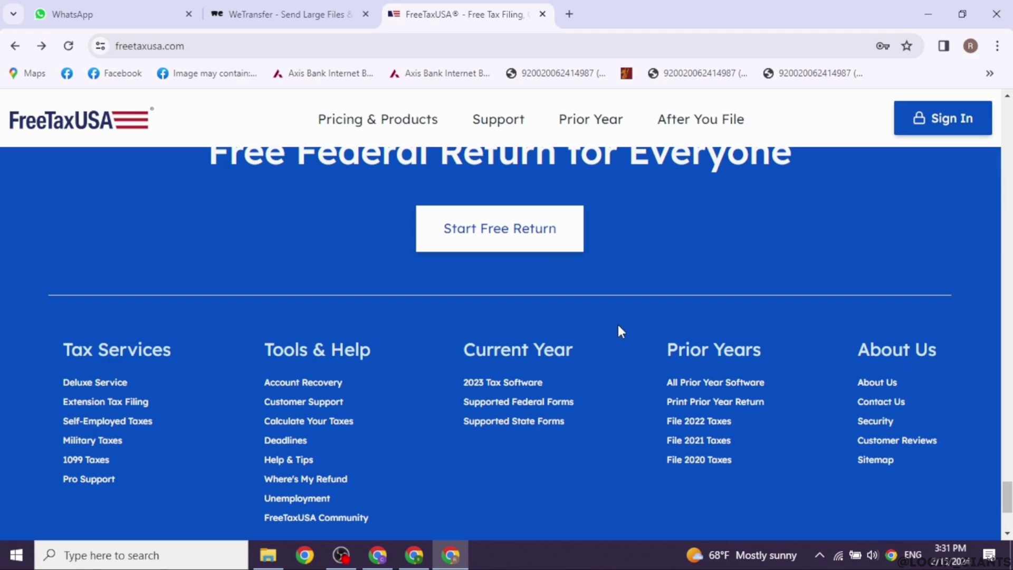
{"action": "scroll", "coordinate": [619, 324], "scroll_direction": "down", "scroll_amount": 1}
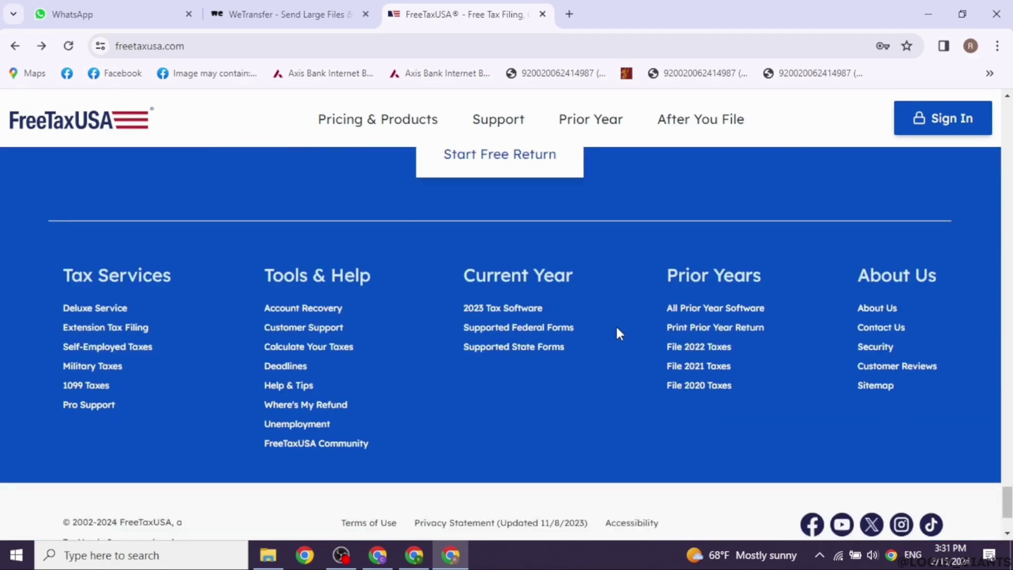
Step: Go to the FreeTaxUSA About Us page from the footer link
{"action": "left_click", "coordinate": [874, 308]}
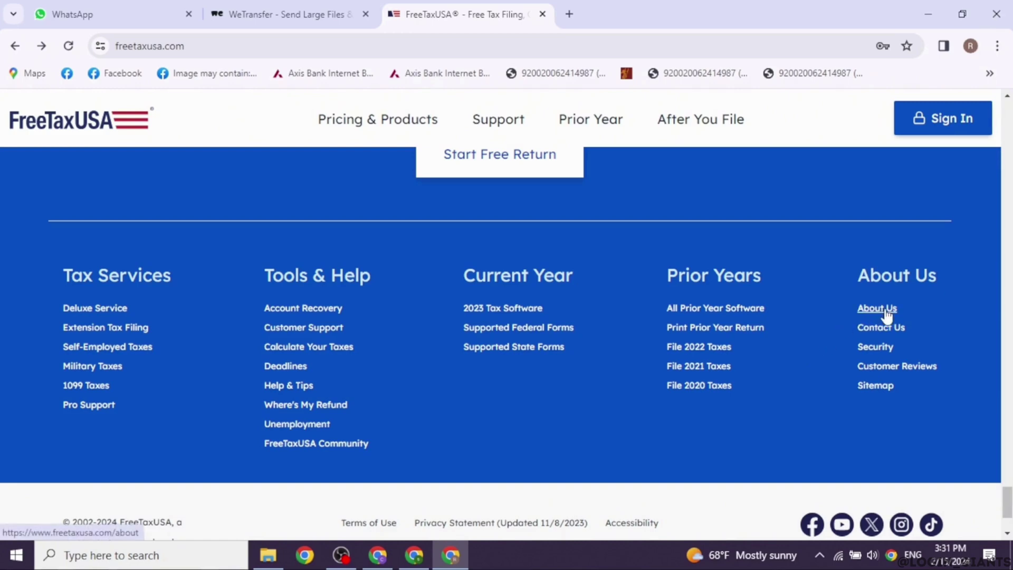
{"action": "scroll", "coordinate": [549, 318], "scroll_direction": "down", "scroll_amount": 2}
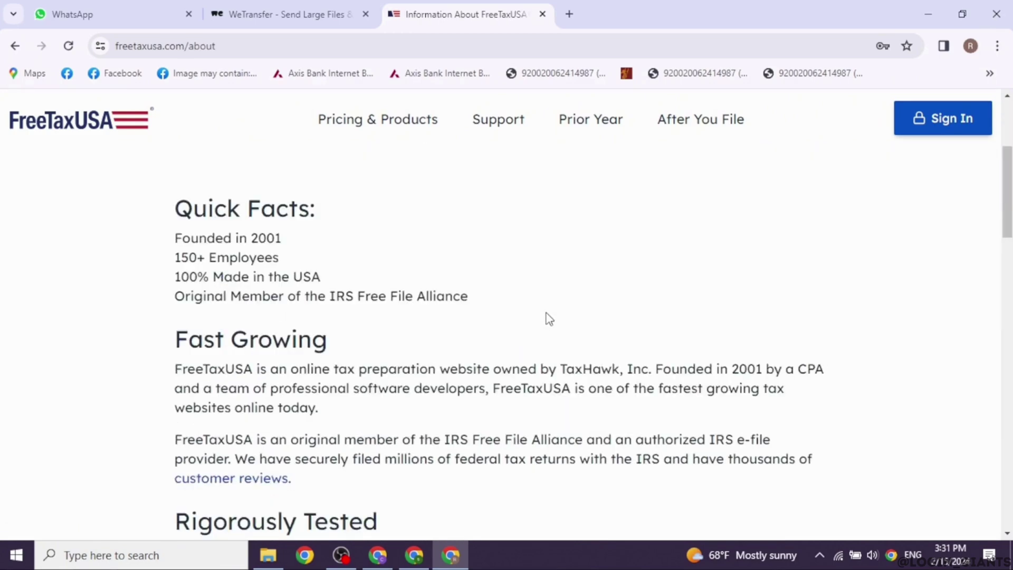
{"action": "scroll", "coordinate": [549, 318], "scroll_direction": "down", "scroll_amount": 1}
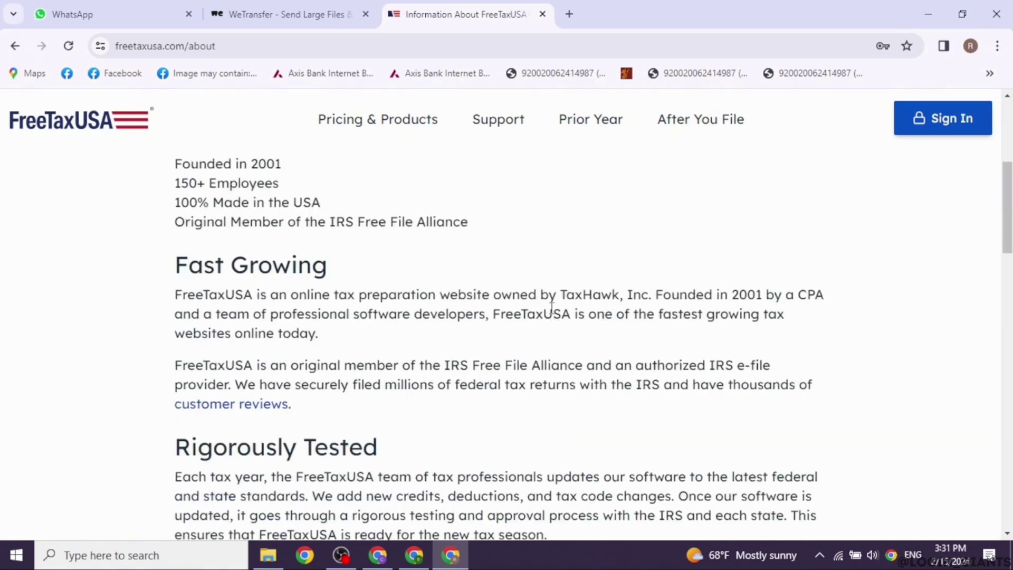